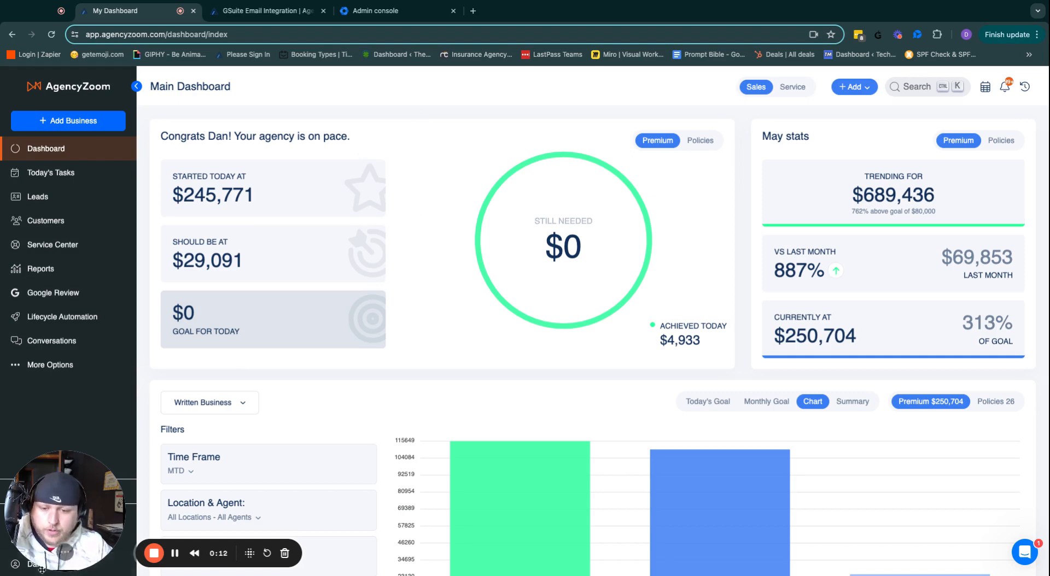
Step: Open the account's email settings, start verifying the G Suite app, and copy the client ID
left_click_drag(60, 562, 267, 558)
left_click(94, 571)
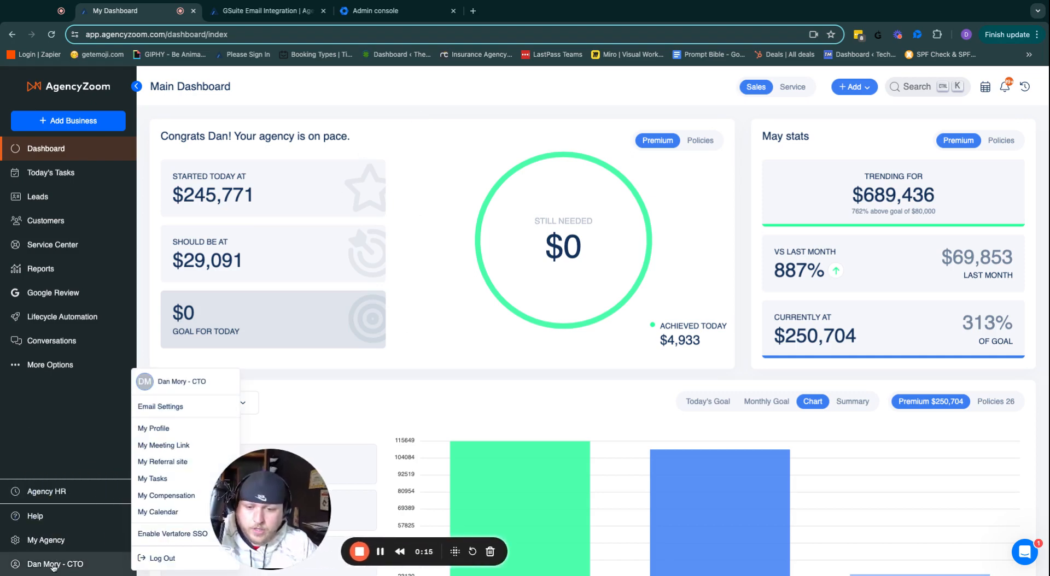
left_click(176, 408)
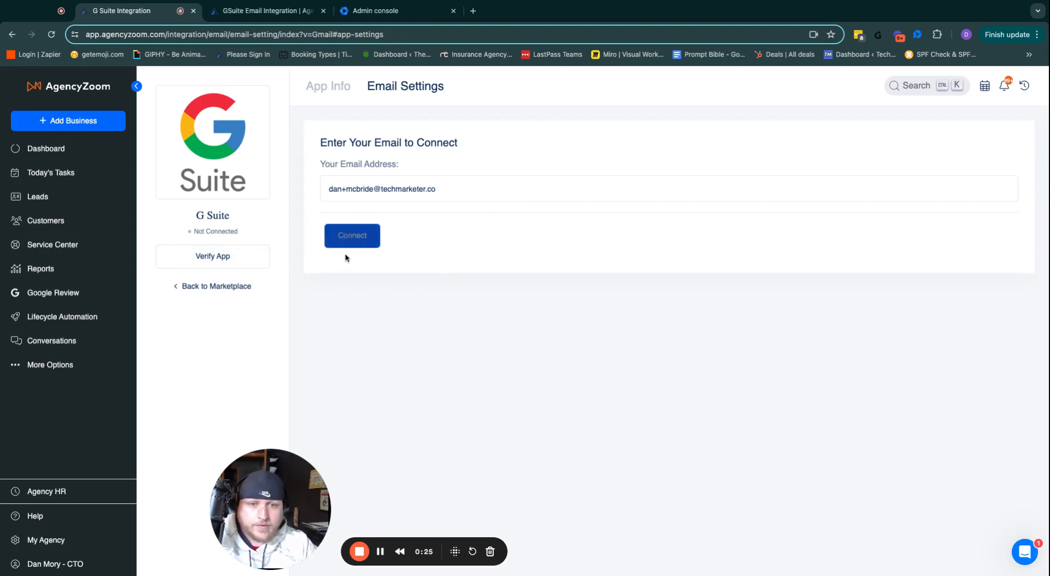
left_click(216, 263)
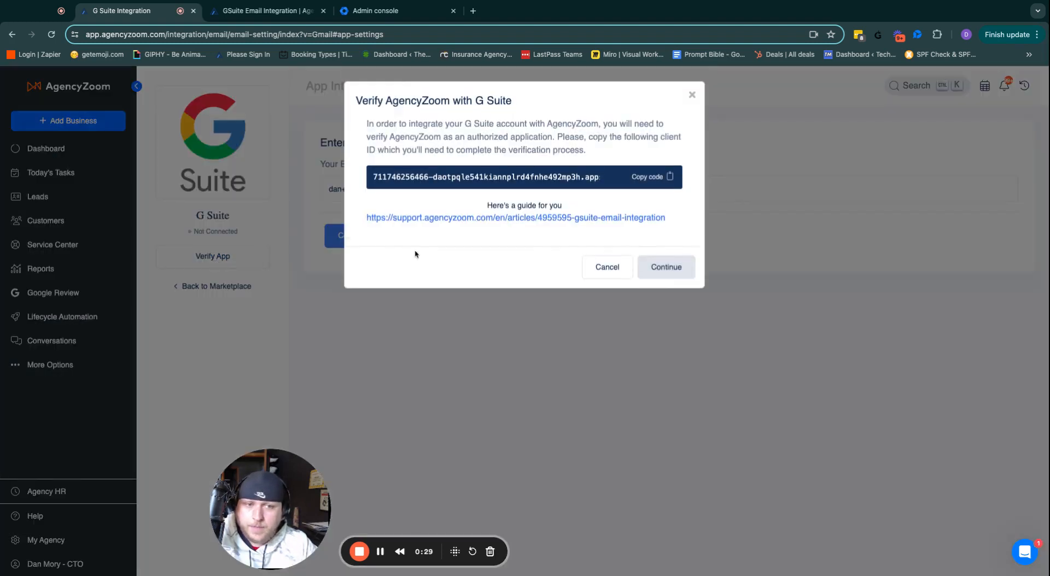
left_click(649, 177)
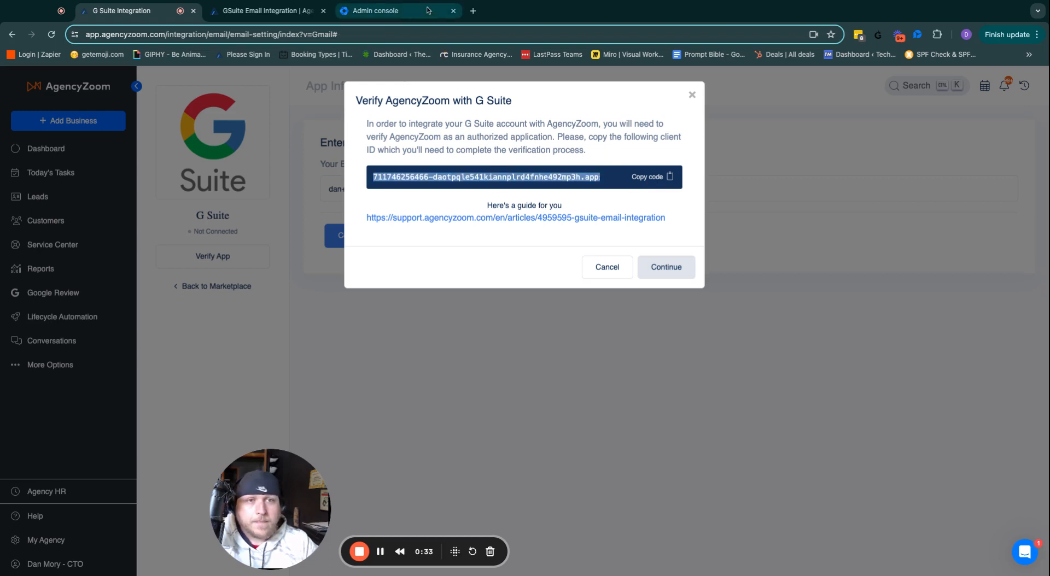
Step: Switch to the Google Admin console and open third-party app access management in the security API controls
left_click(401, 12)
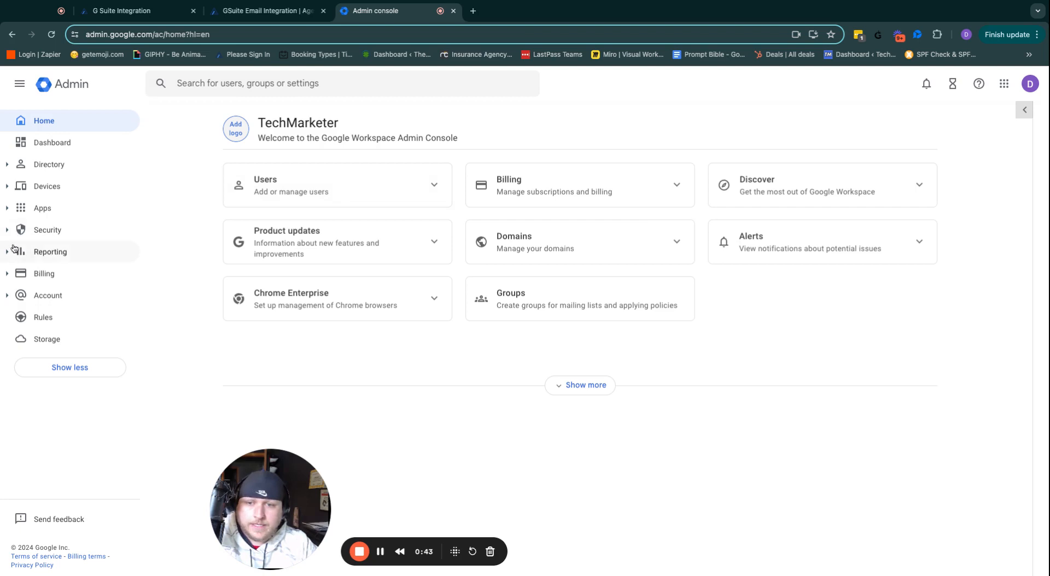
left_click(71, 368)
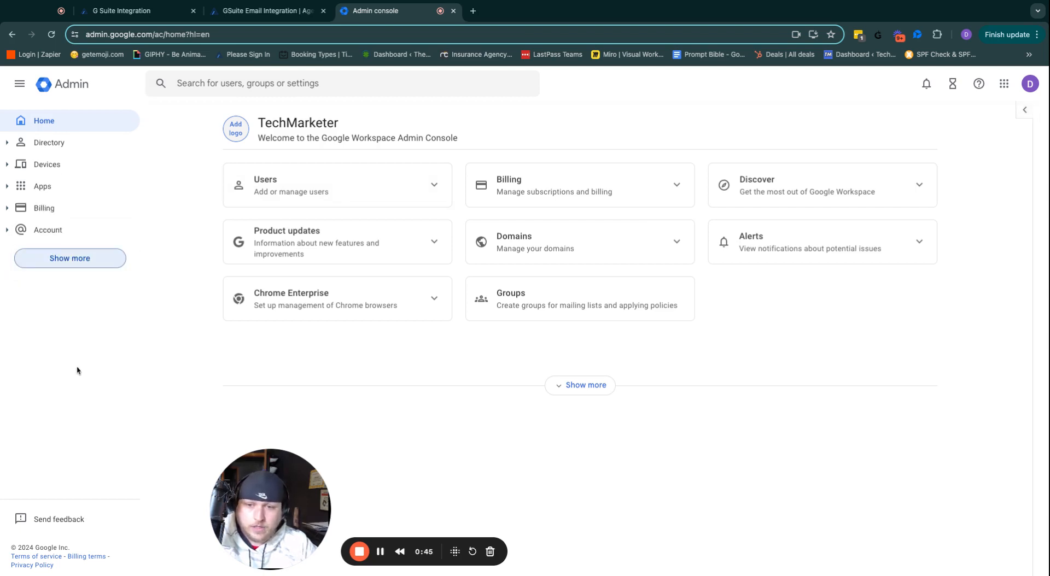
left_click(63, 267)
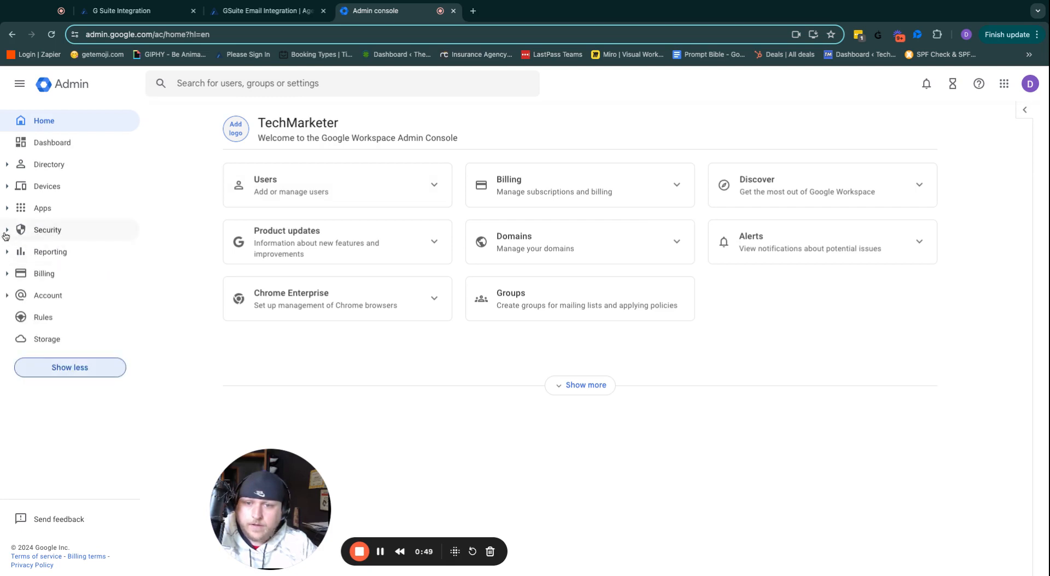
left_click(8, 233)
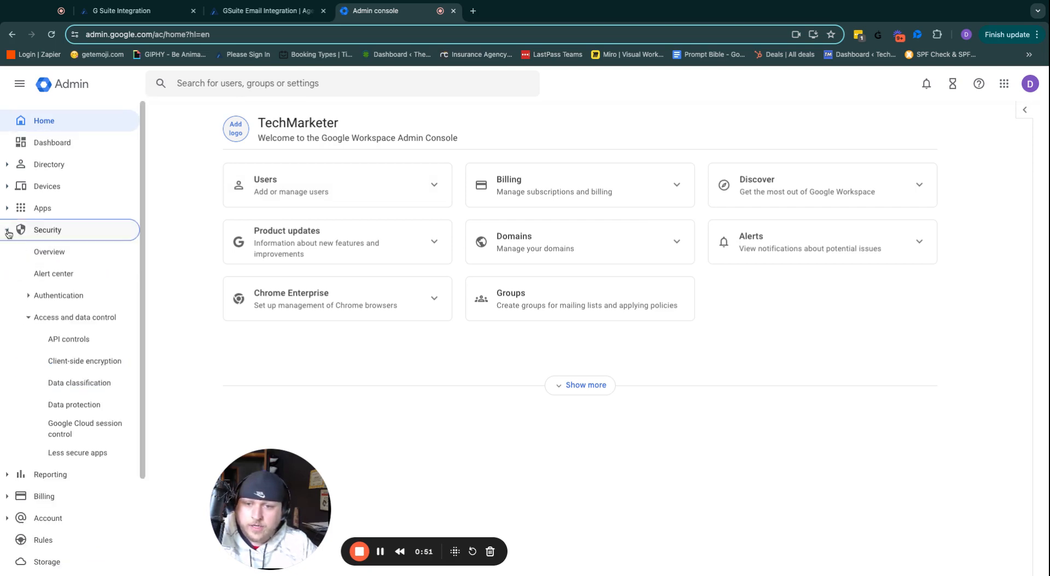
left_click(72, 340)
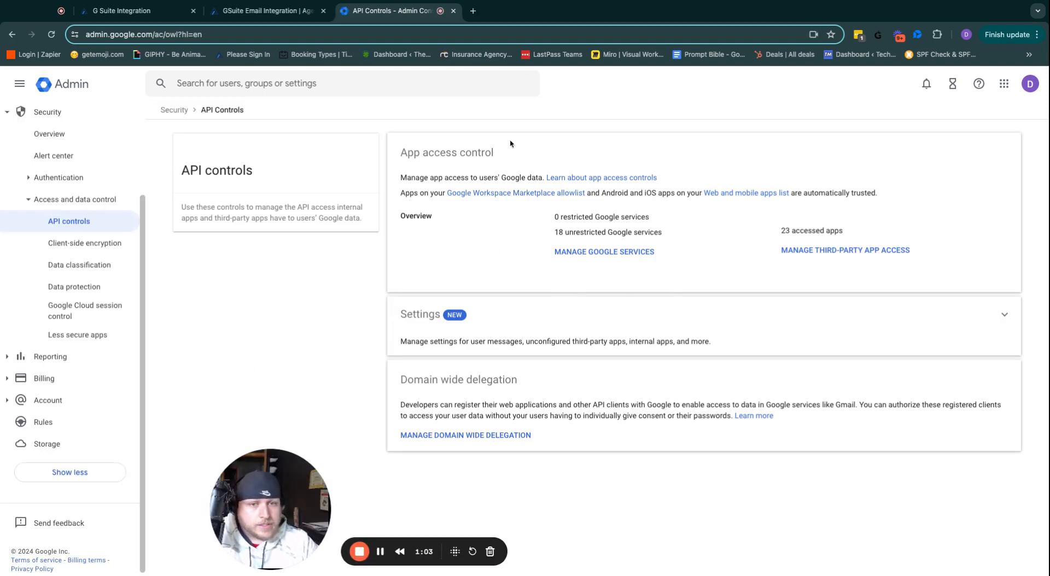
left_click(825, 255)
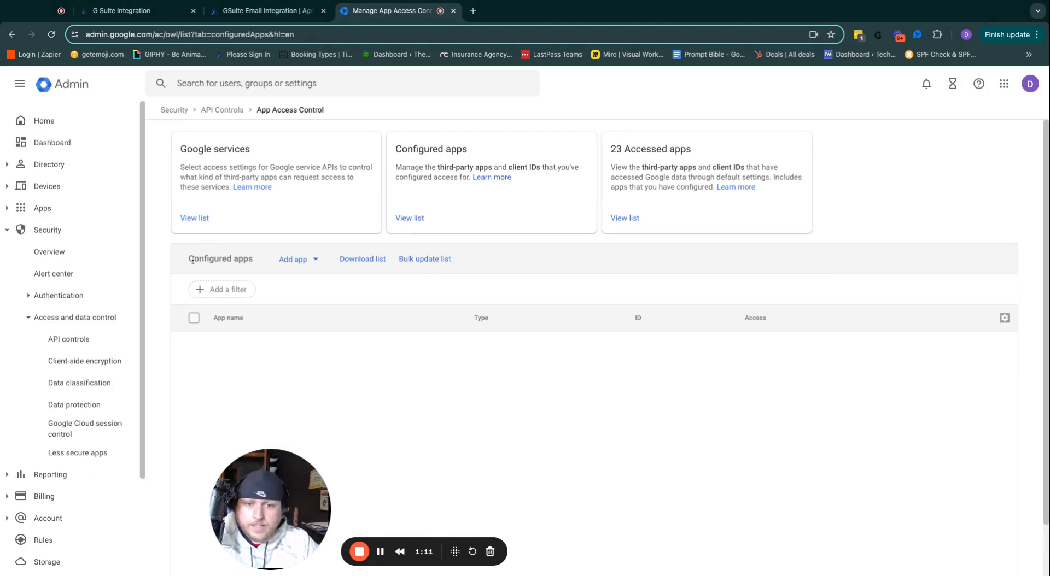
Step: Add a configured app by OAuth client ID, search with the copied client ID, and select AgencyZoom
left_click_drag(197, 260, 243, 260)
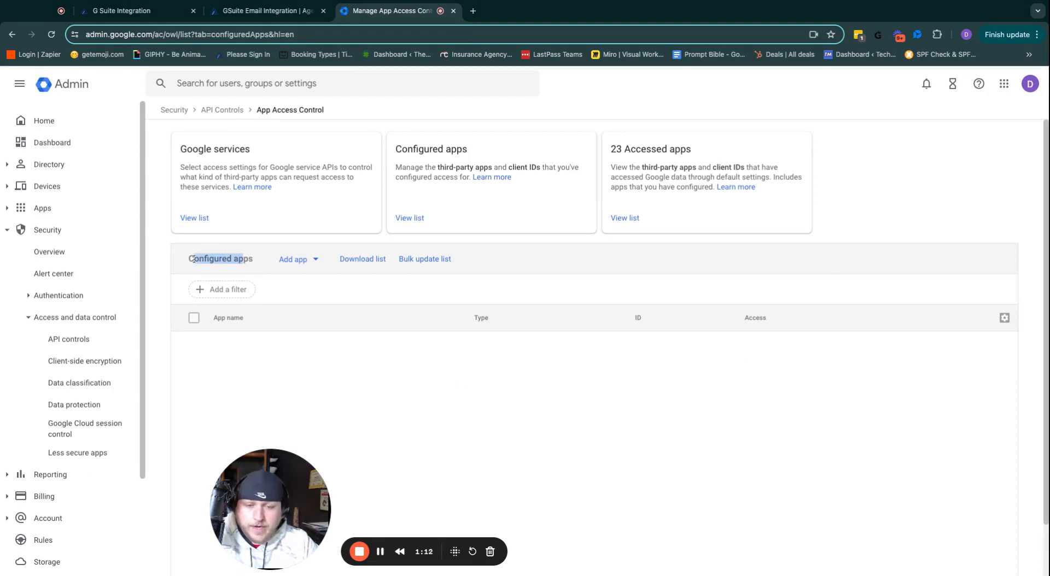
left_click(255, 262)
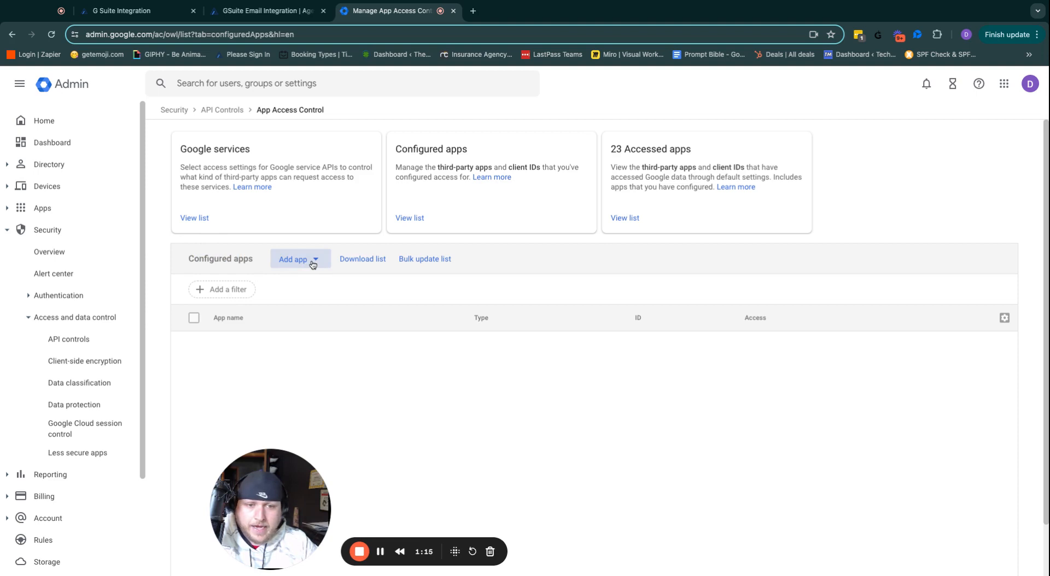
left_click(313, 266)
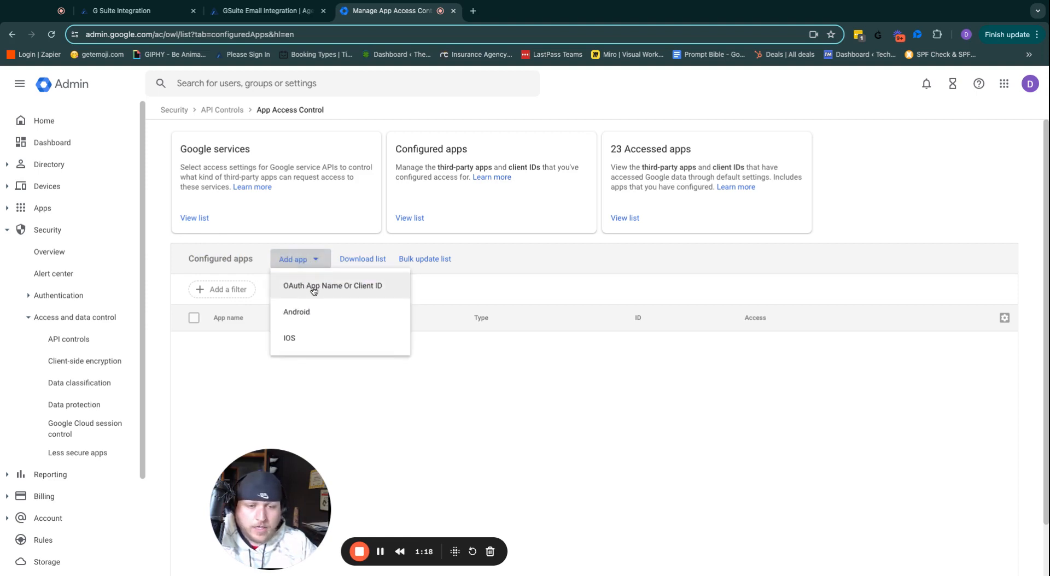
left_click(314, 291)
left_click(499, 204)
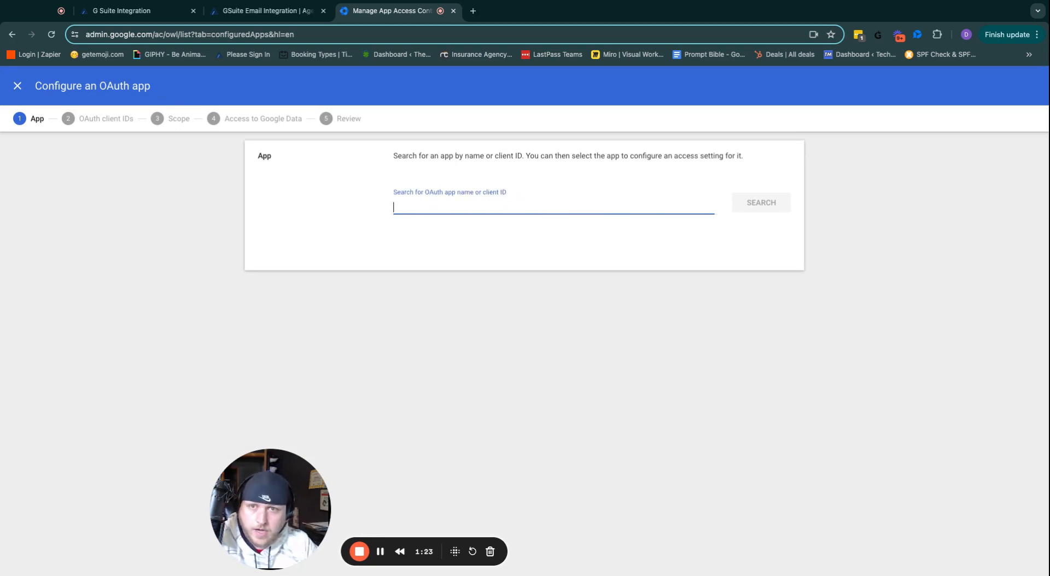
key("super+v")
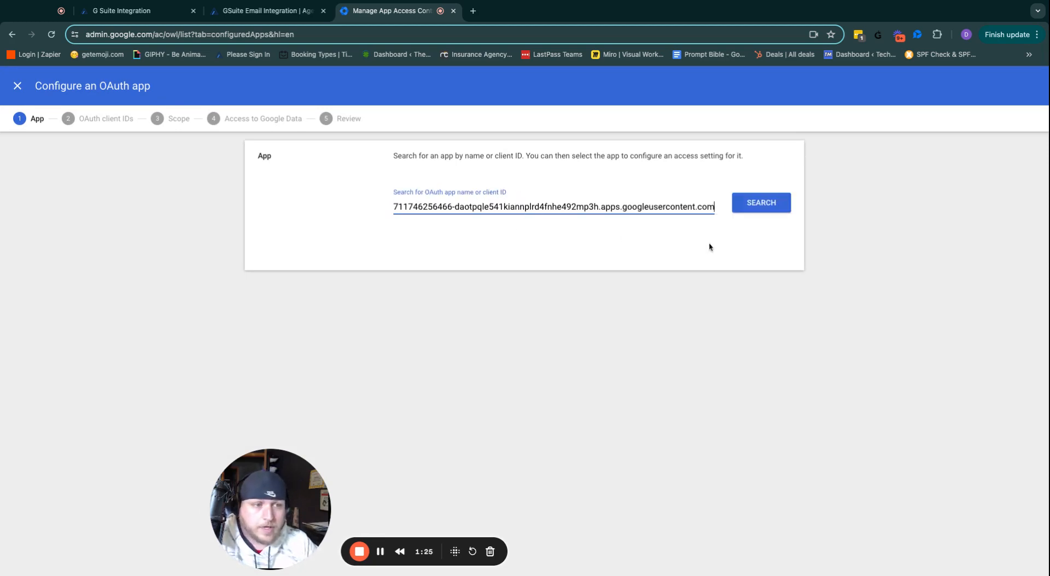
left_click(783, 204)
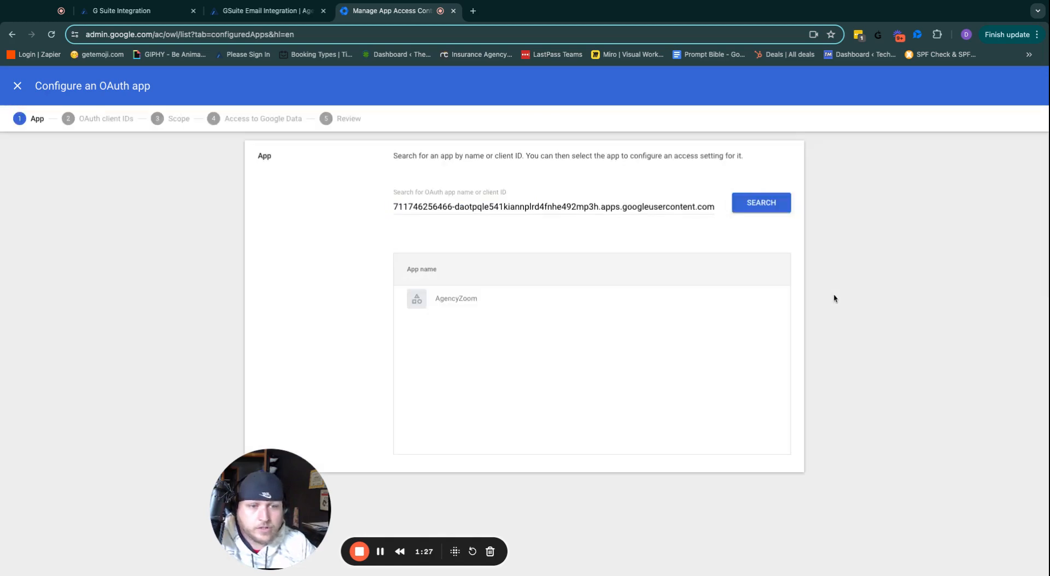
left_click(759, 300)
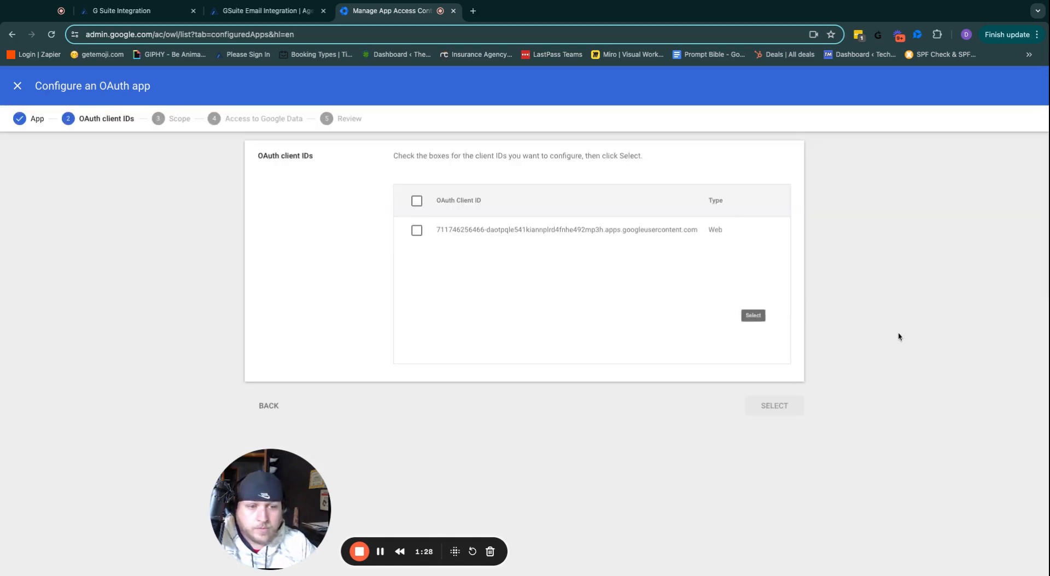
Step: Configure AgencyZoom's OAuth client ID for all TechMarketer users with Trusted access to Google data and finish the setup
left_click(417, 202)
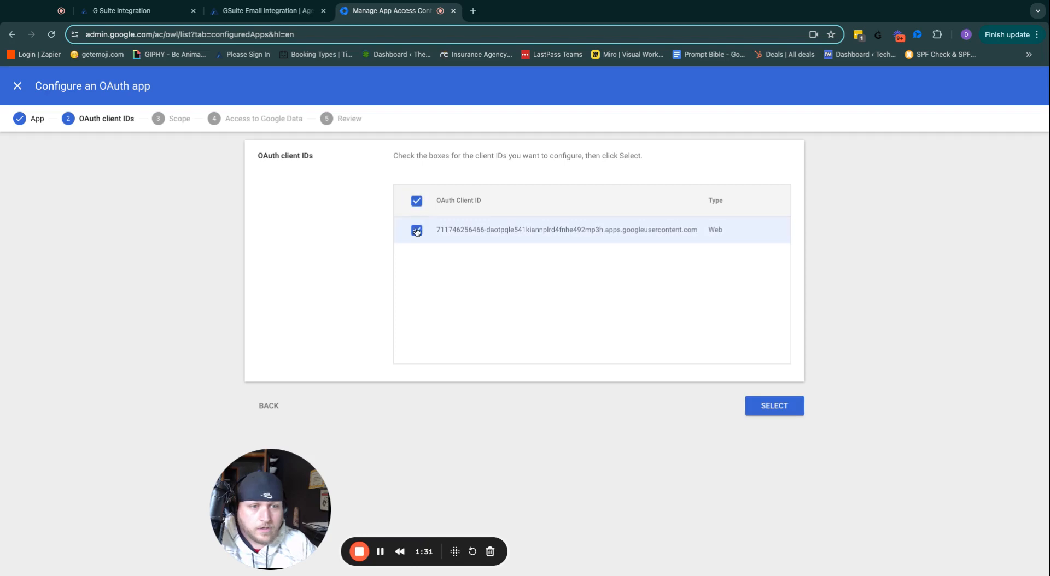
left_click(756, 406)
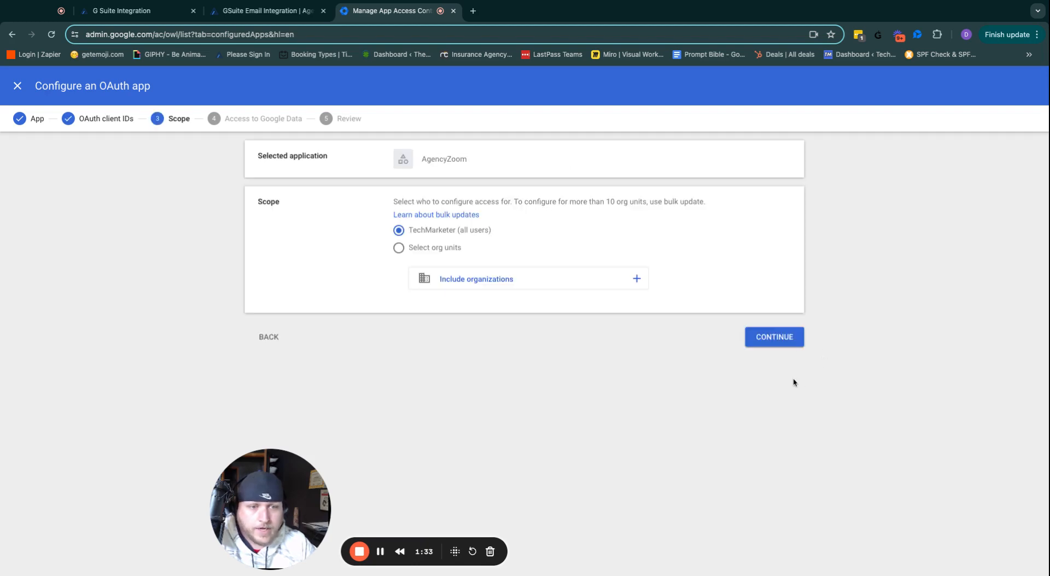
left_click(791, 342)
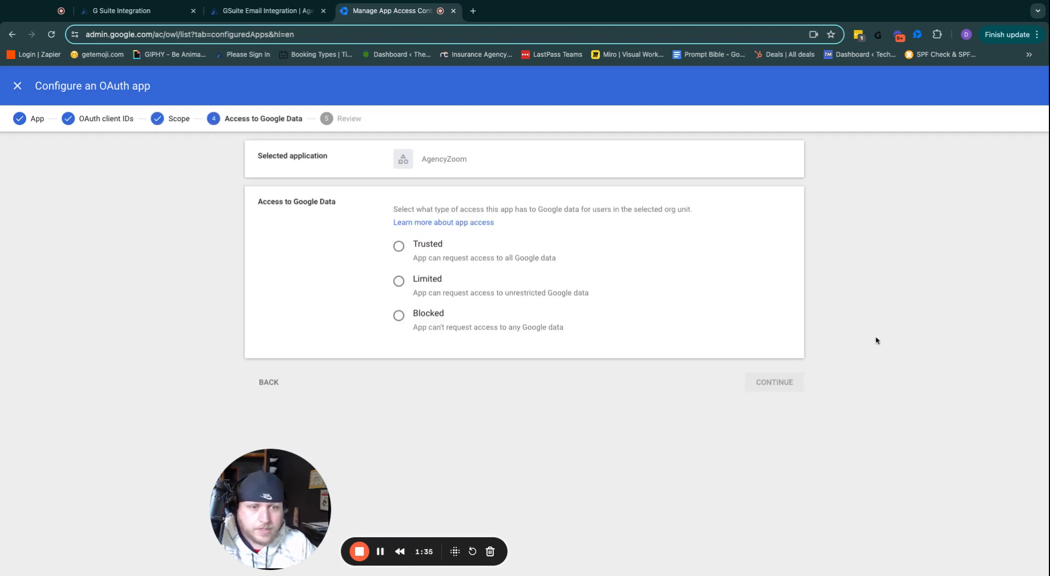
left_click(399, 247)
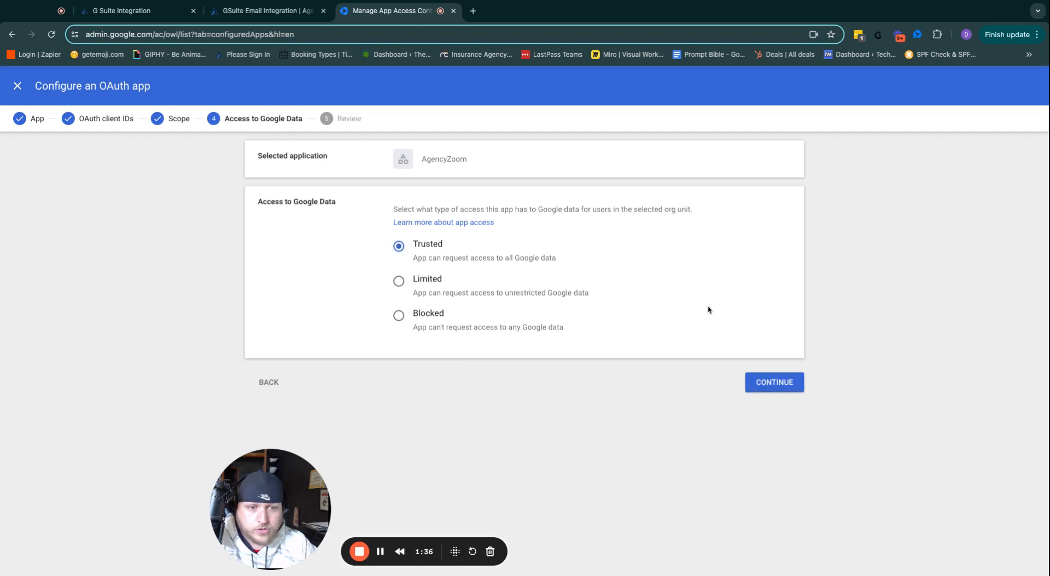
left_click(776, 386)
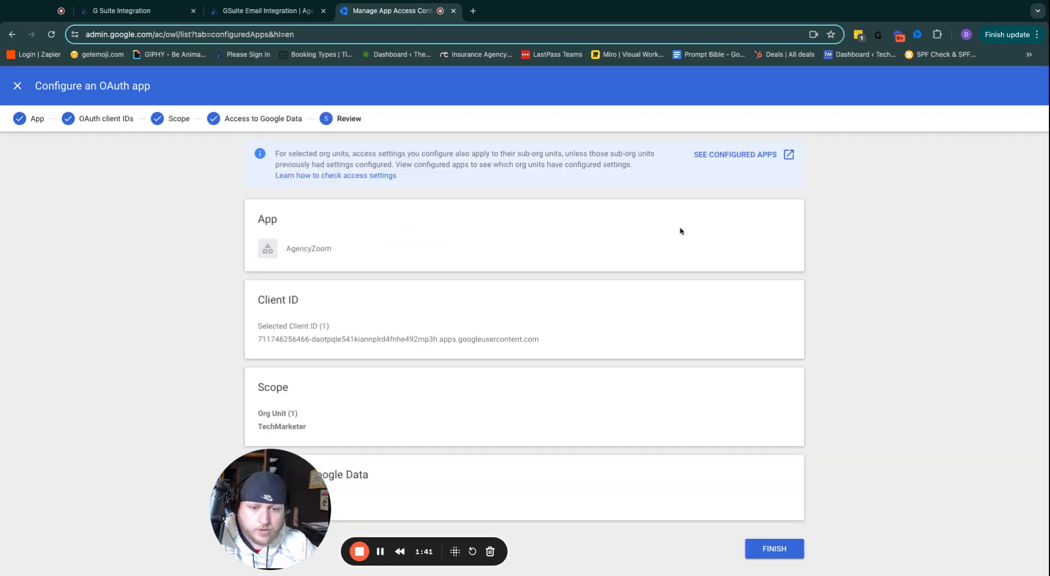
left_click(776, 549)
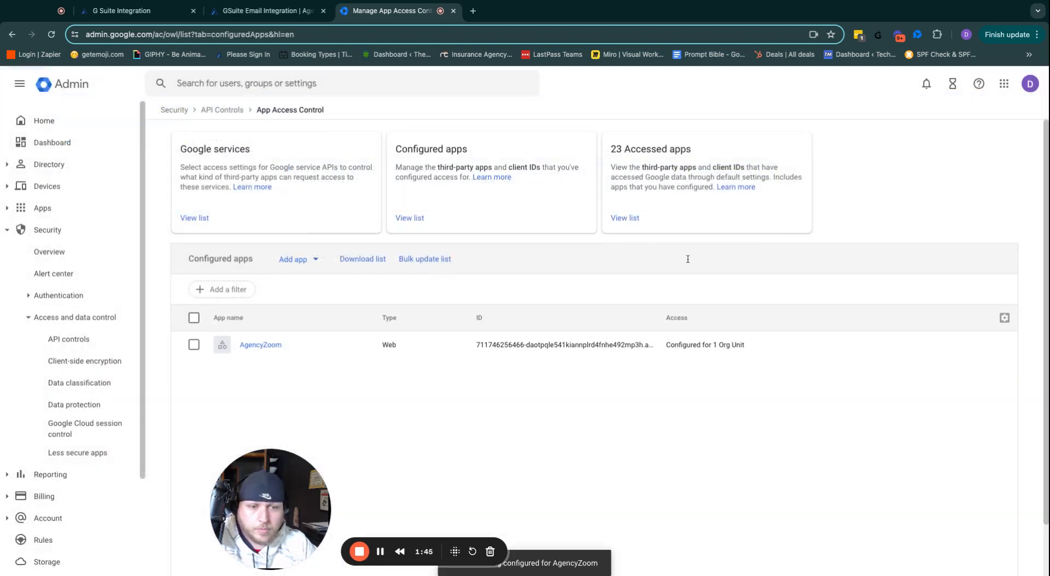
Step: Return to AgencyZoom, dismiss the G Suite verification dialog, and start connecting the prefilled email address
left_click(152, 14)
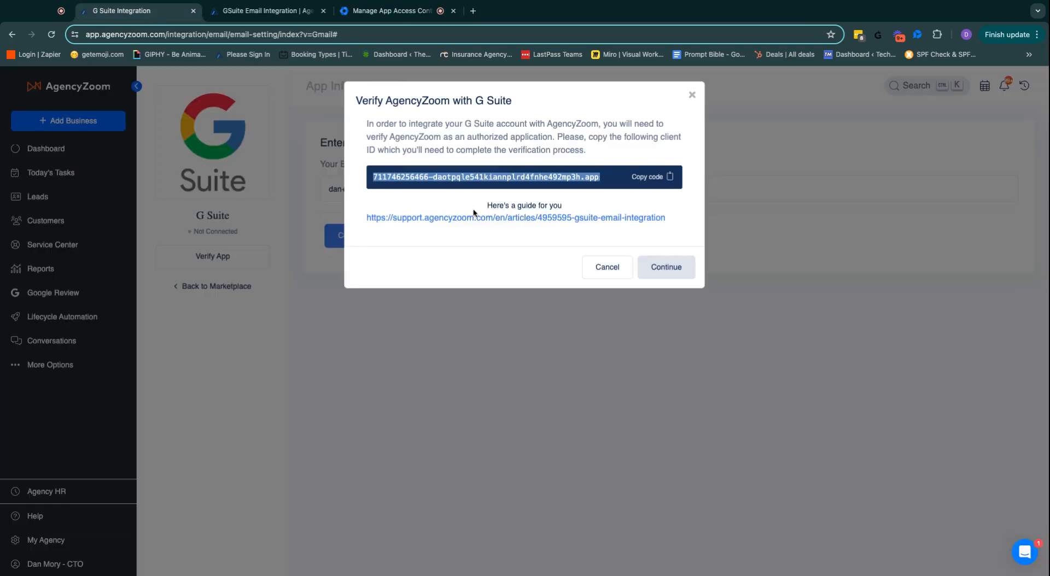
left_click(691, 96)
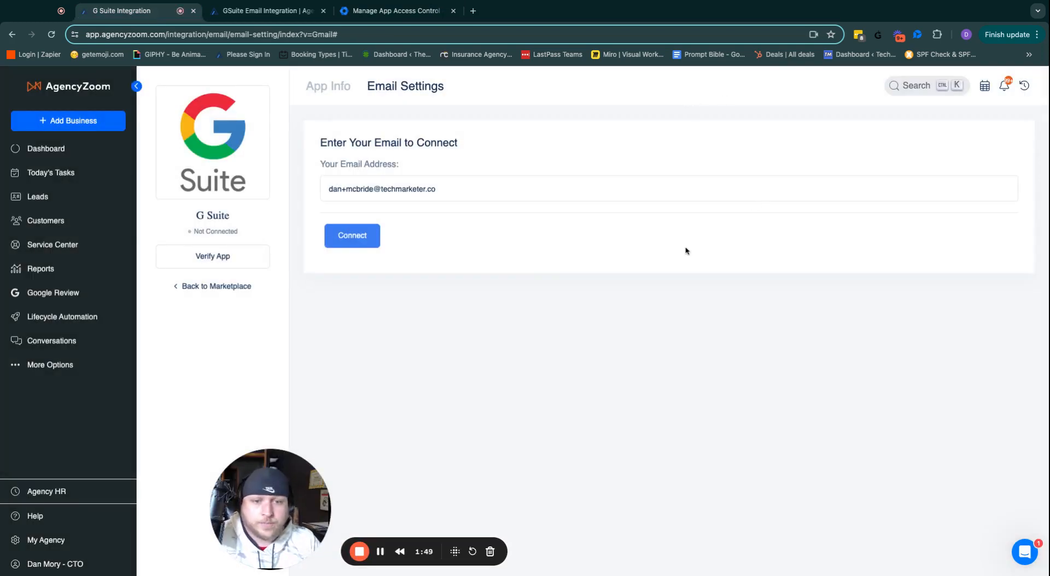
left_click(355, 242)
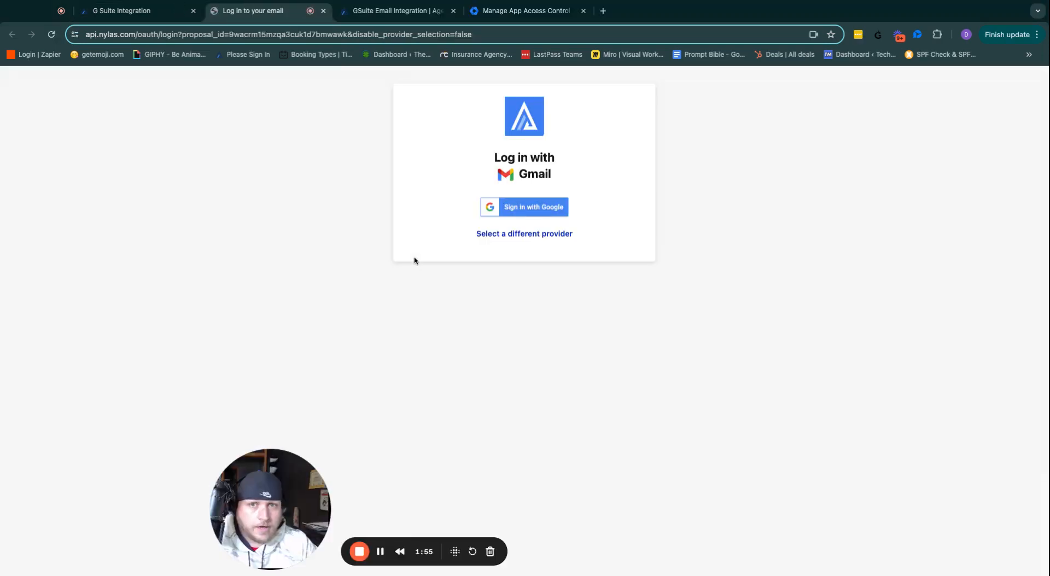
Step: Sign in to nylas.com with the TechMarketer Google account and allow the requested Gmail and Calendar access
left_click(531, 211)
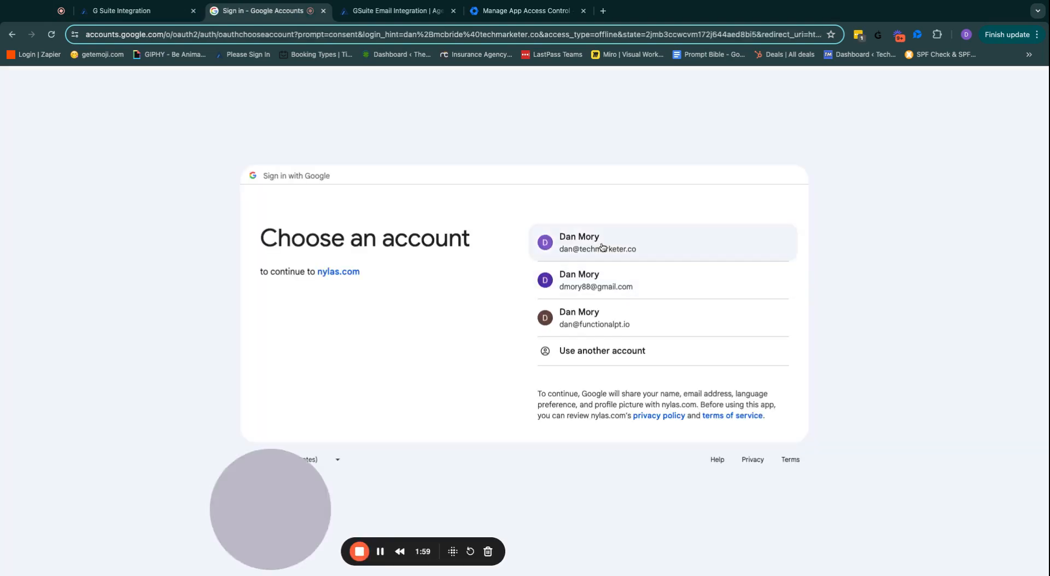
left_click(603, 248)
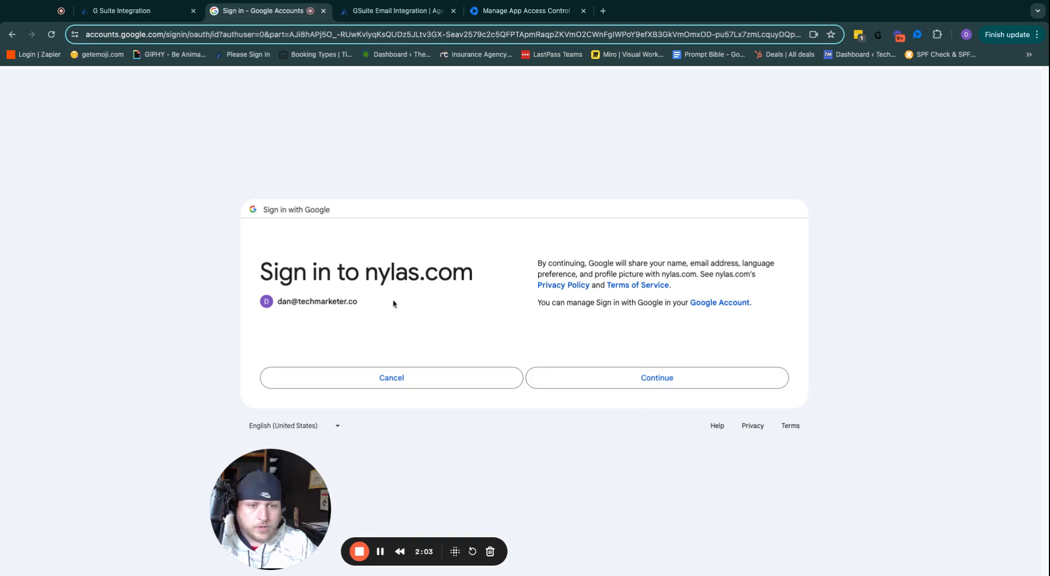
left_click_drag(365, 275, 477, 277)
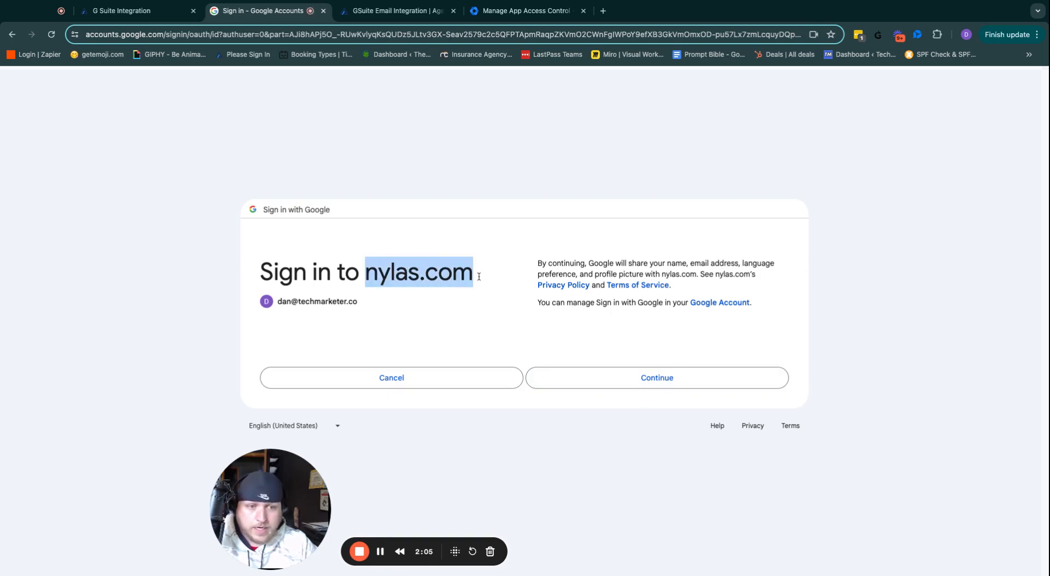
left_click(410, 275)
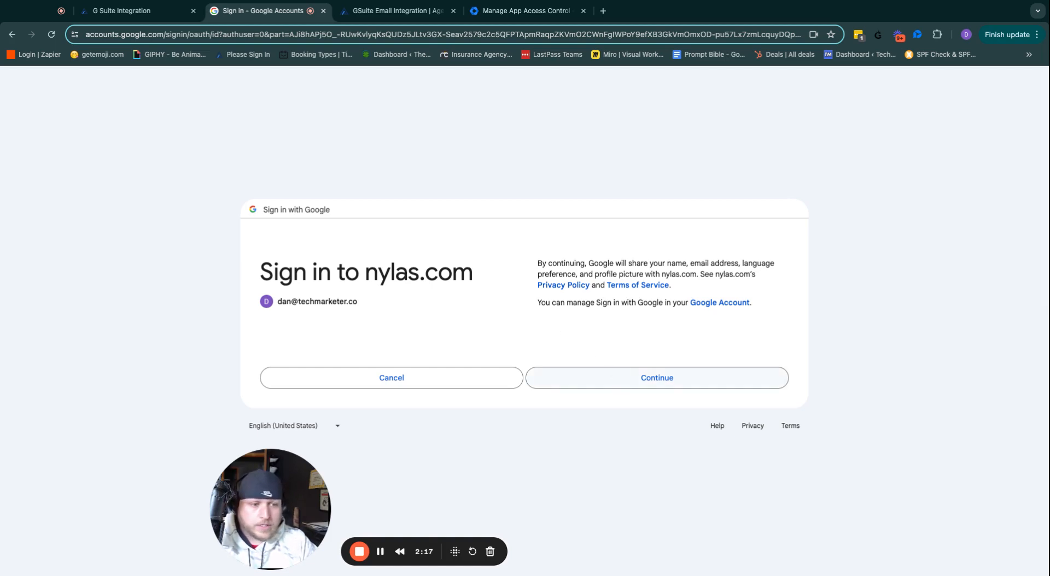
left_click(667, 379)
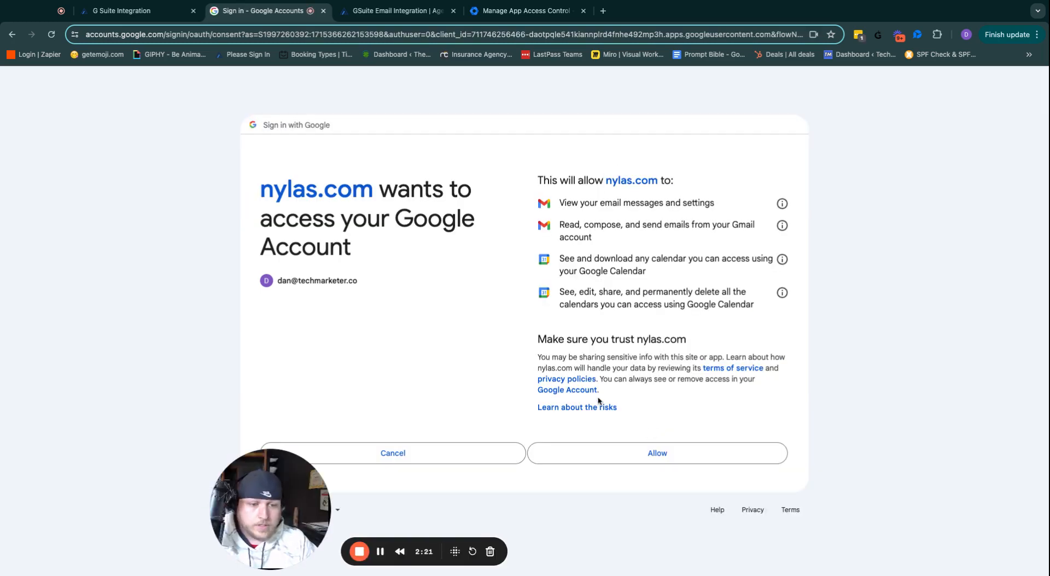
left_click(632, 454)
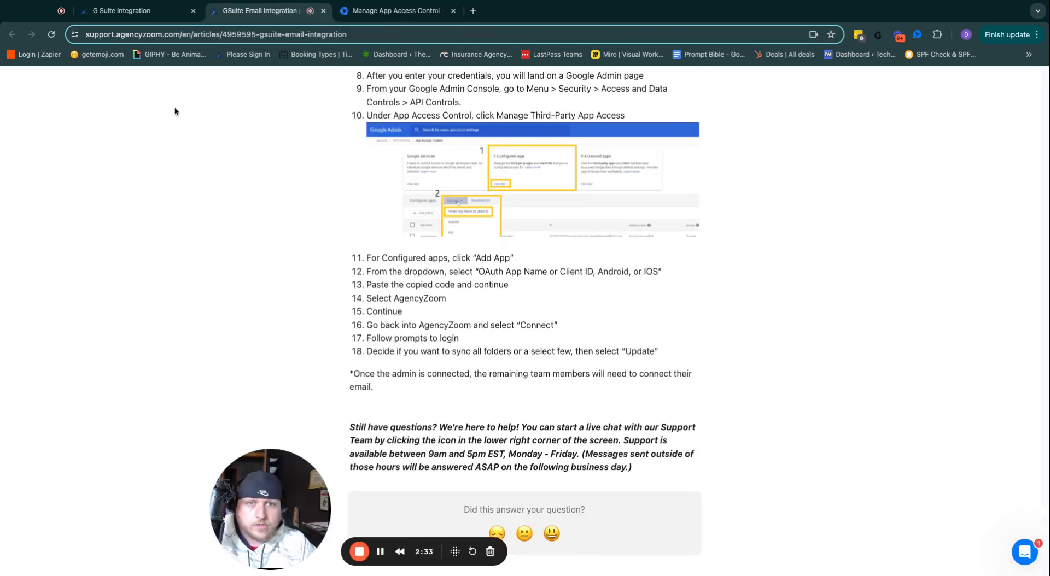
Step: In AgencyZoom's Calendar Settings, set the lead source to Added LOB and the location to Dixon Office
left_click(126, 10)
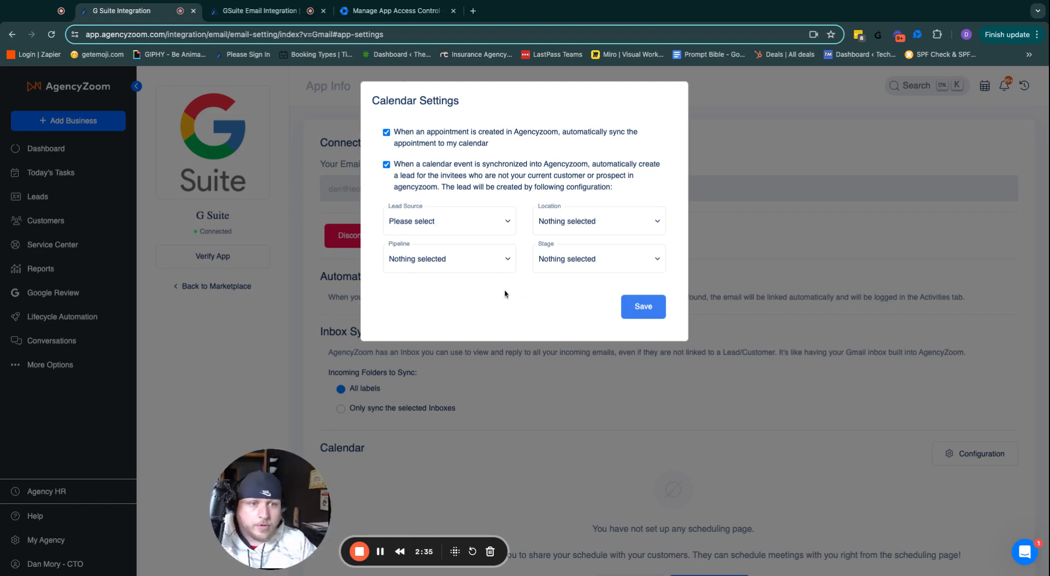
left_click(642, 309)
left_click(481, 228)
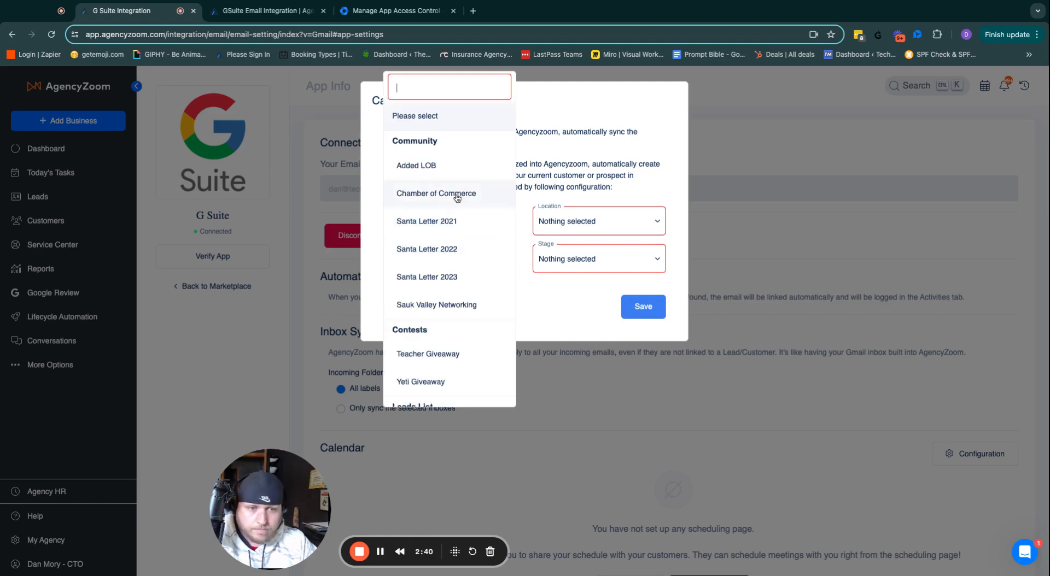
left_click(430, 167)
left_click(584, 221)
left_click(591, 274)
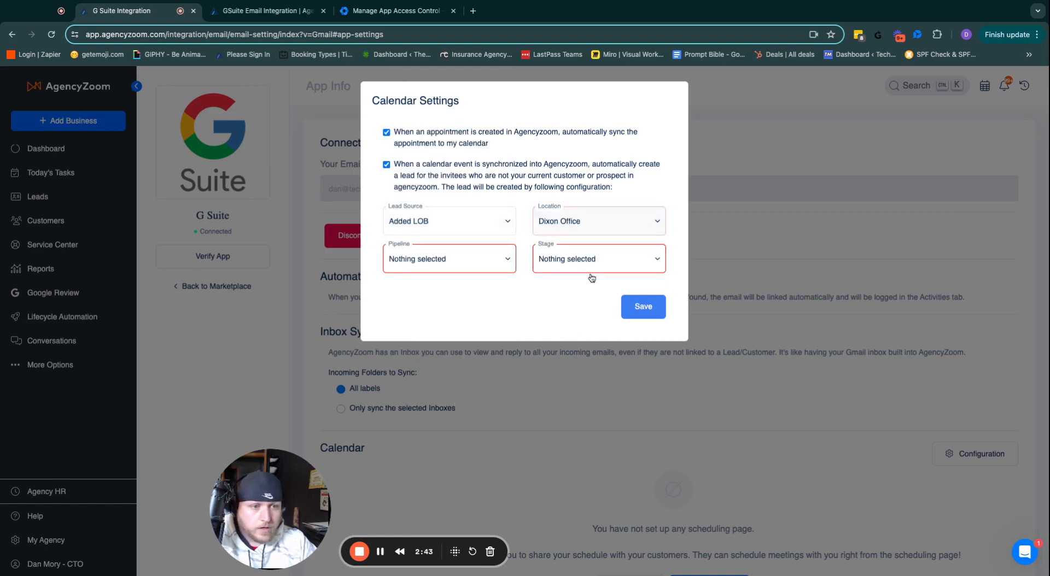
Step: In Calendar Settings, choose the Test Pipeline option as the lead pipeline and check the available stages, keeping New
left_click(507, 261)
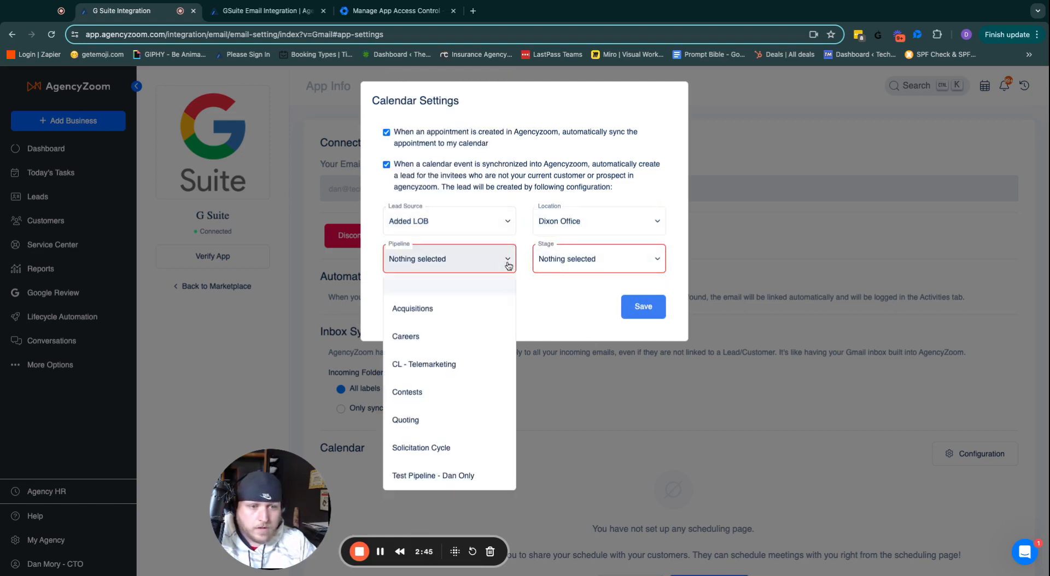
left_click(471, 476)
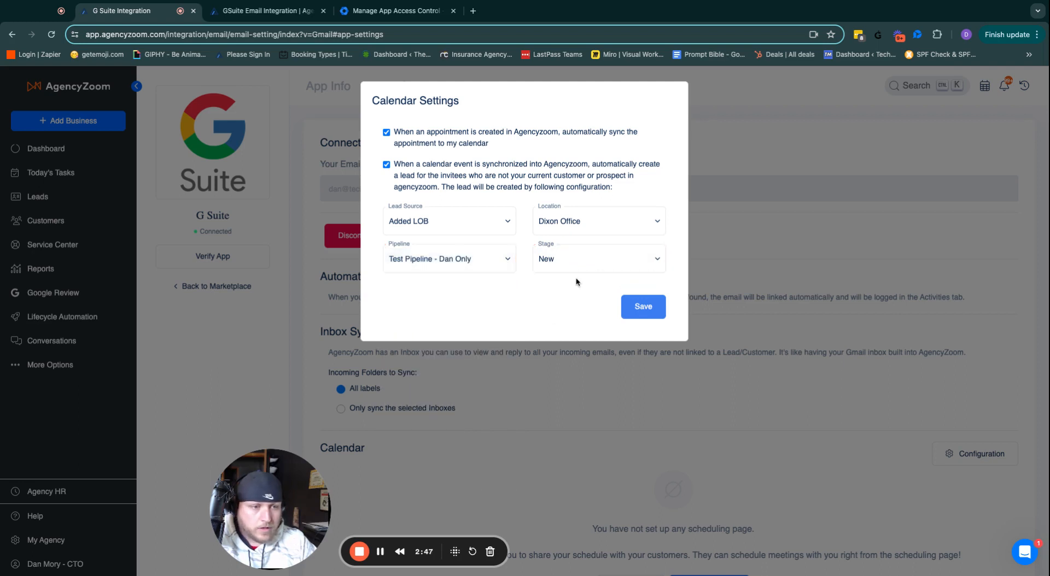
left_click(570, 270)
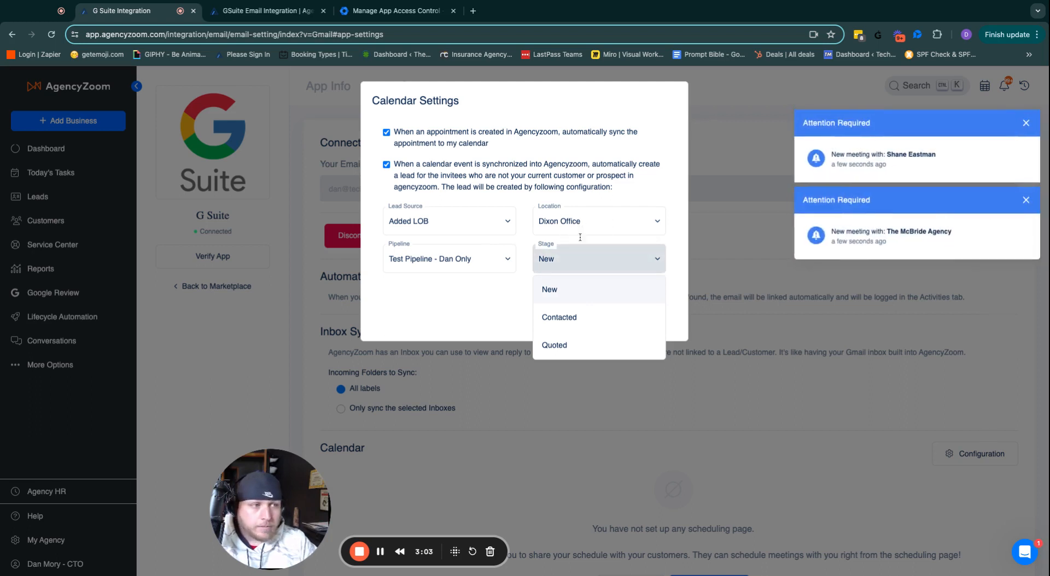
Step: Dismiss the new meeting notifications and save the Calendar Settings
left_click(1026, 124)
left_click(1026, 123)
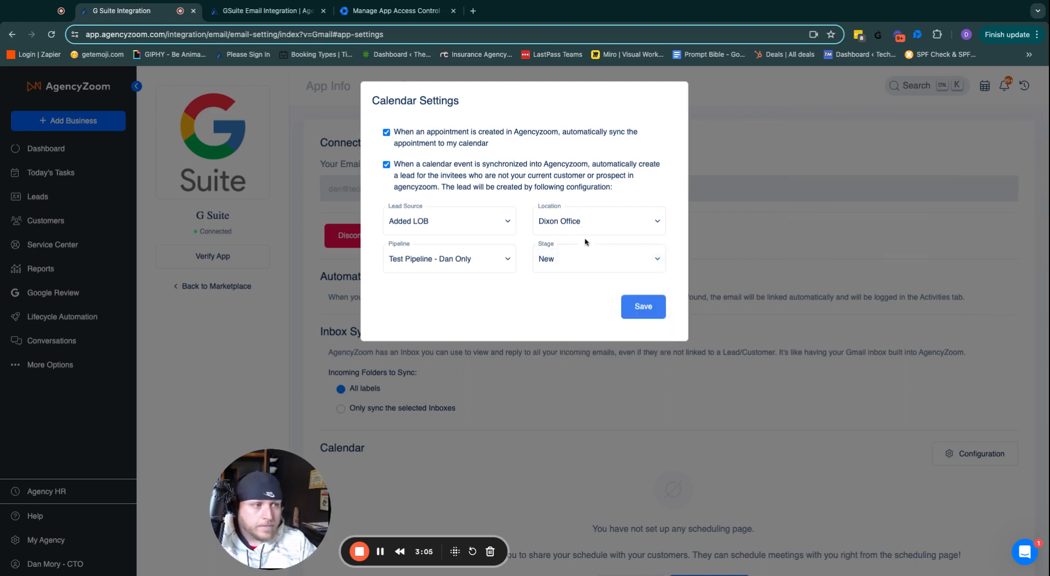
left_click(636, 308)
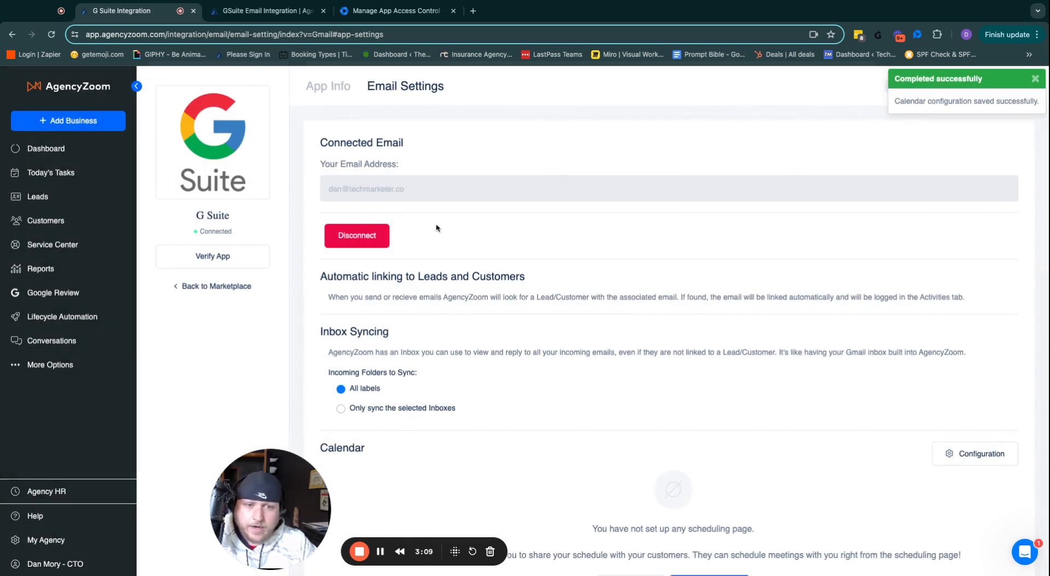
scroll(504, 270, "down", 2)
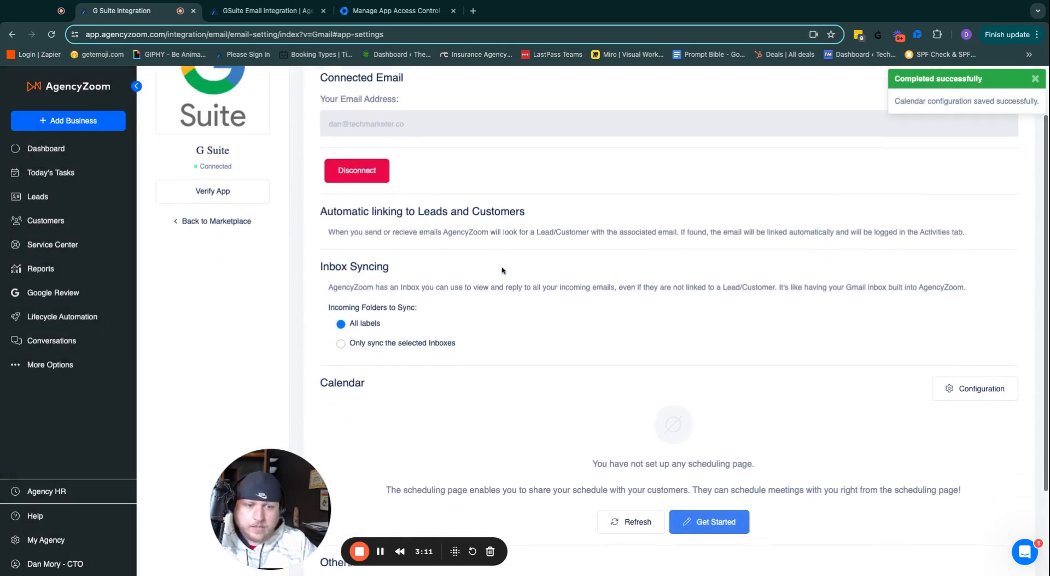
scroll(502, 270, "up", 2)
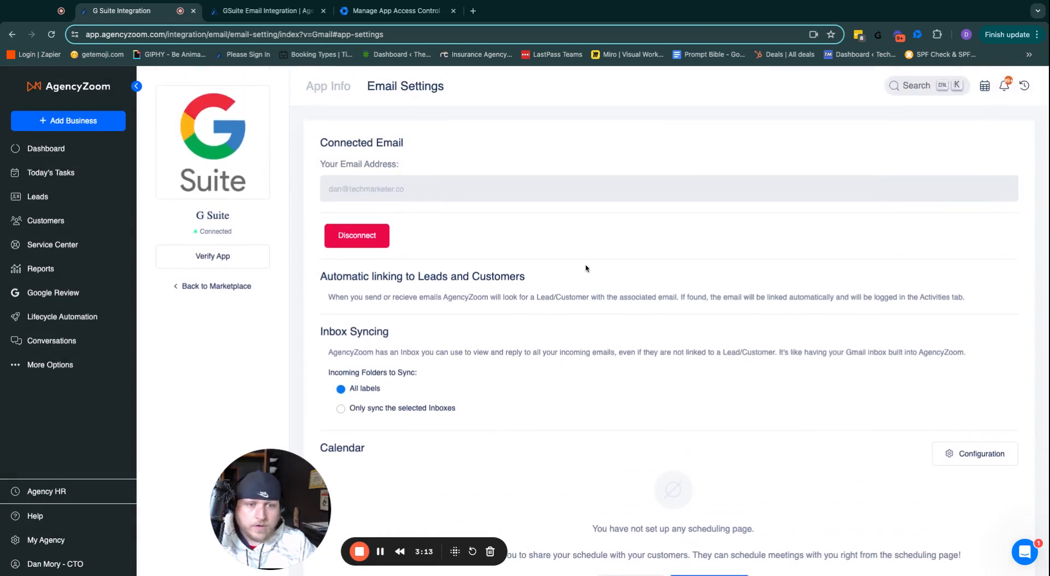